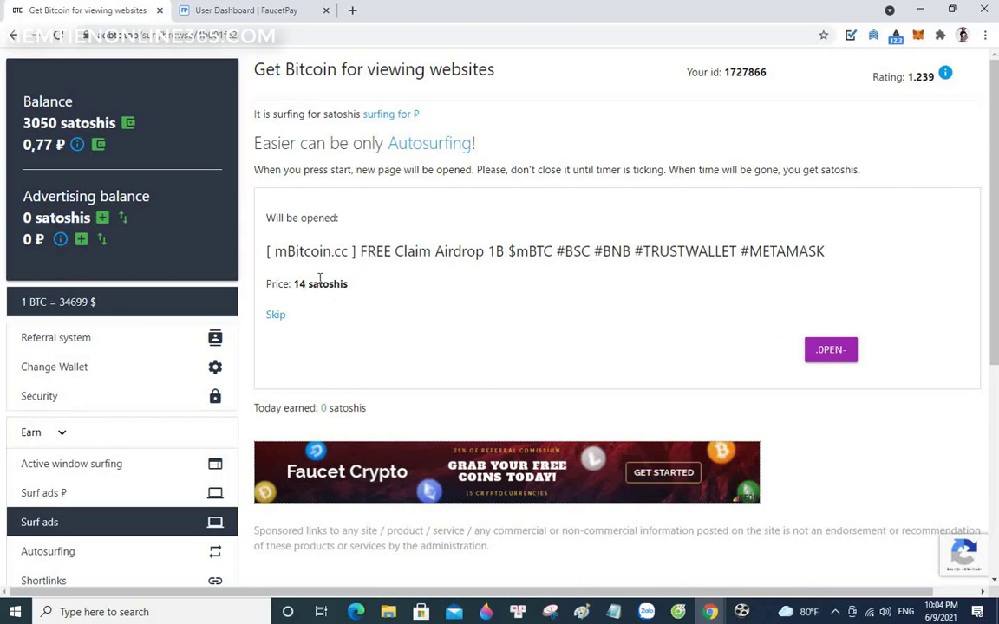
- Watch the mBitcoin ad until its timer finishes, then close it to collect 14 satoshis
left_click(832, 354)
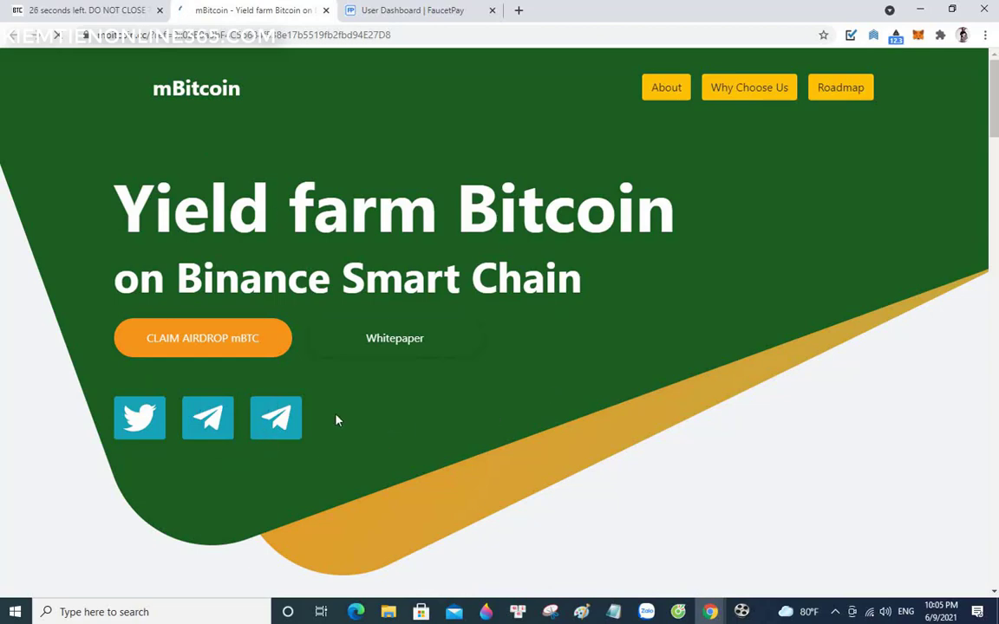
left_click(518, 9)
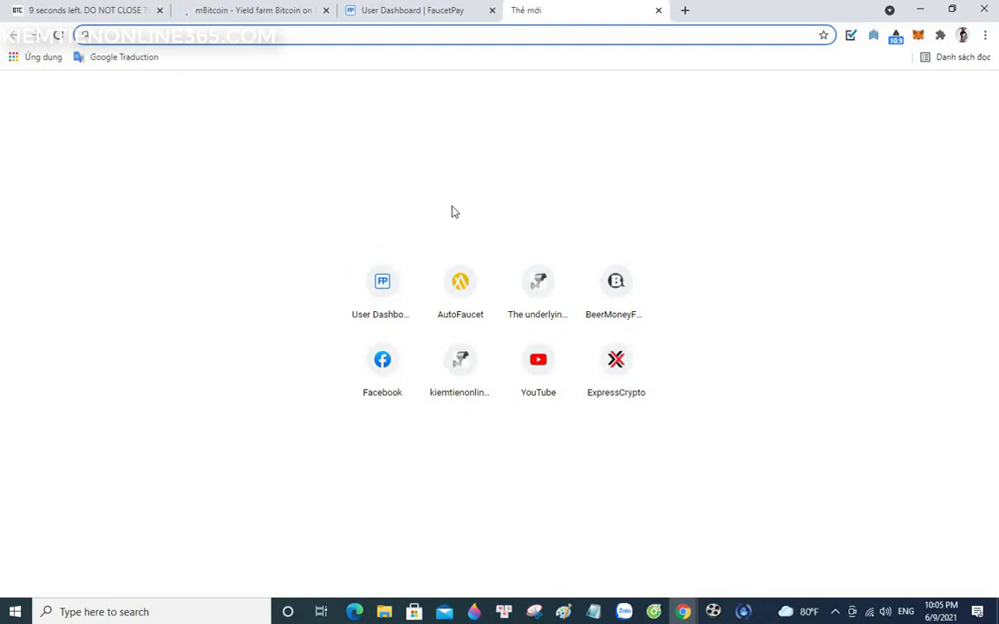
left_click(279, 11)
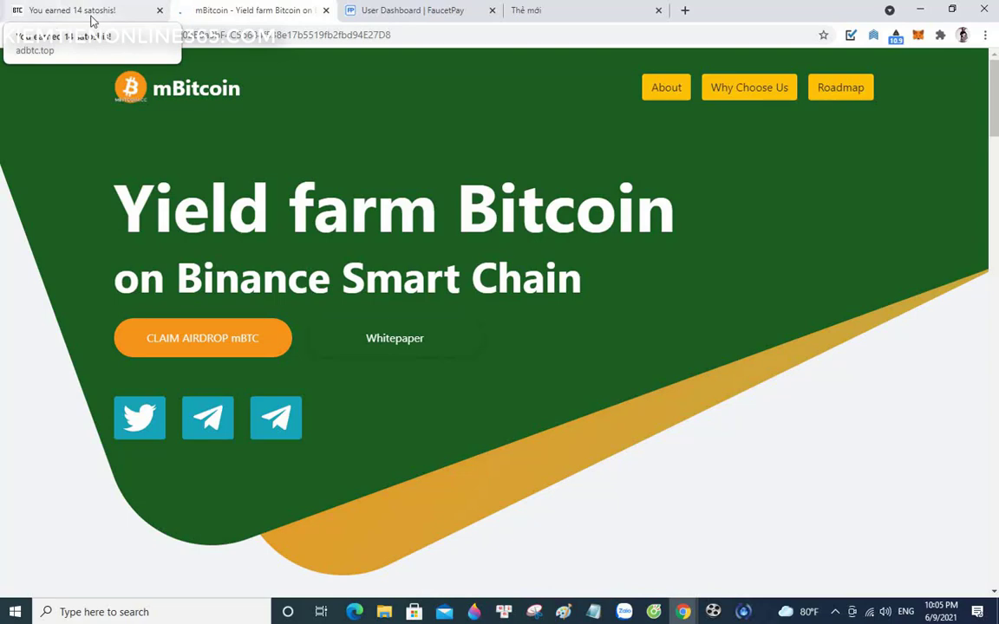
left_click(325, 10)
left_click(69, 9)
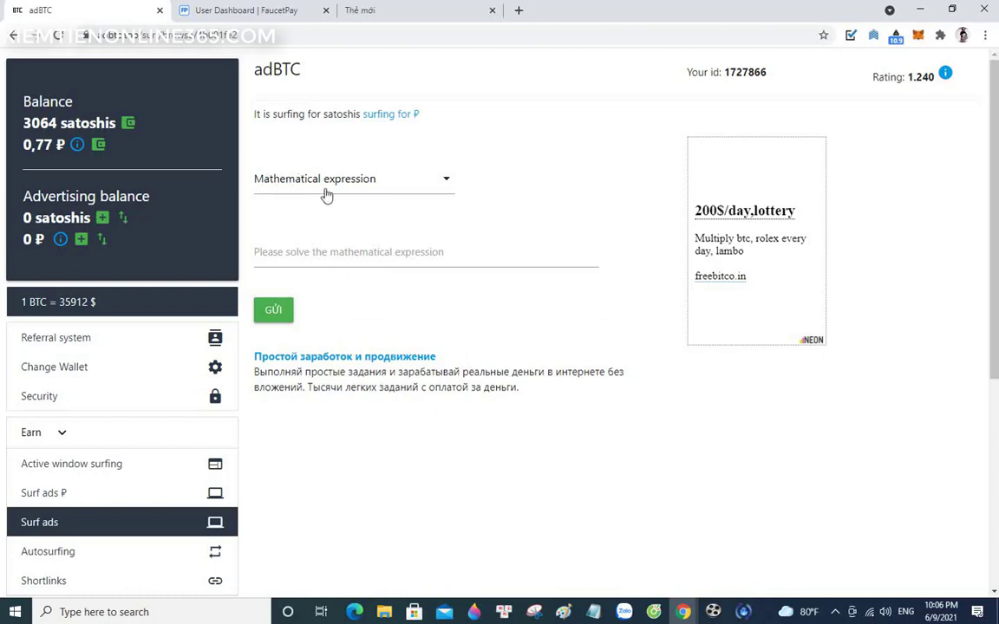
- Switch the captcha type to hCaptcha and start the verification
left_click(446, 186)
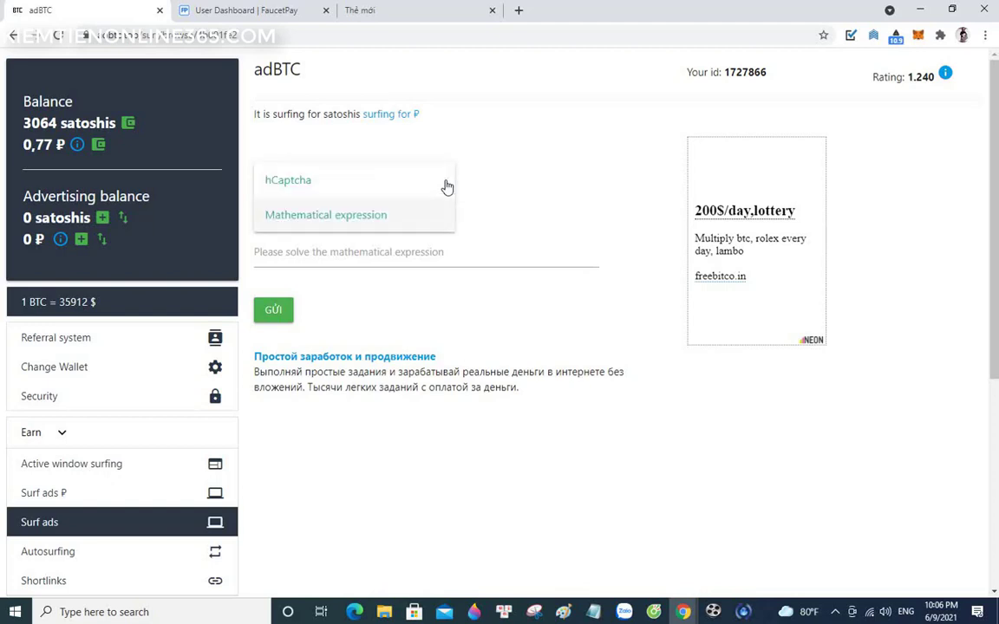
left_click(289, 183)
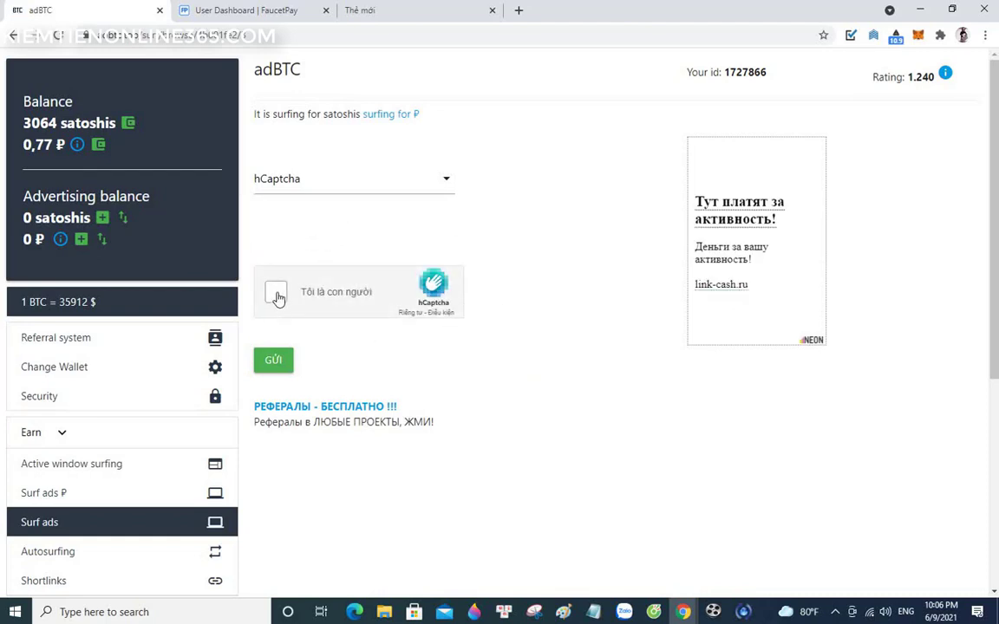
left_click(276, 294)
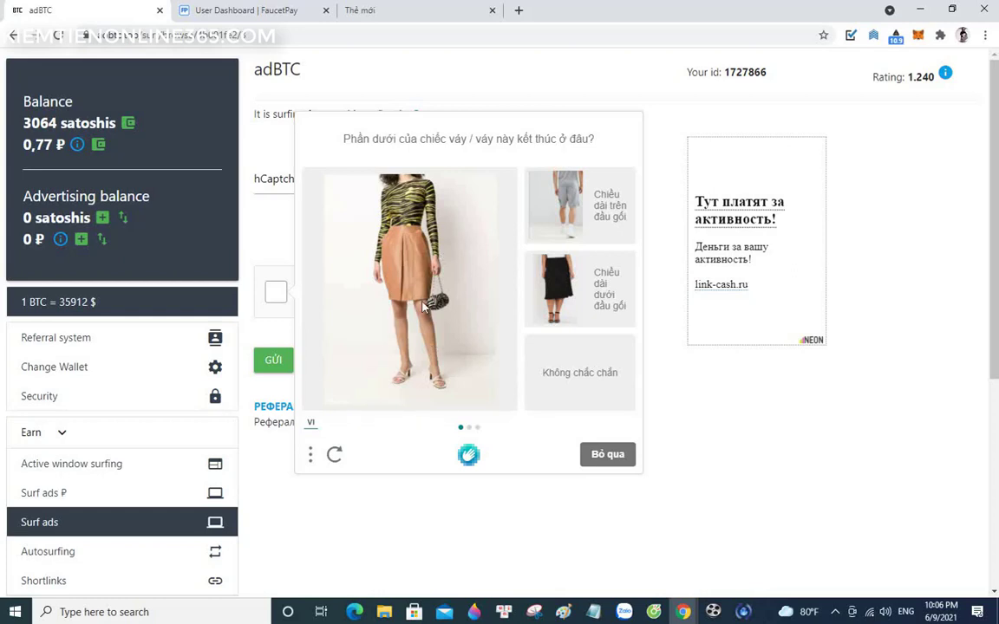
- Answer 'above the knee' for the tan skirt, black dress and pink dress, then submit
left_click(609, 222)
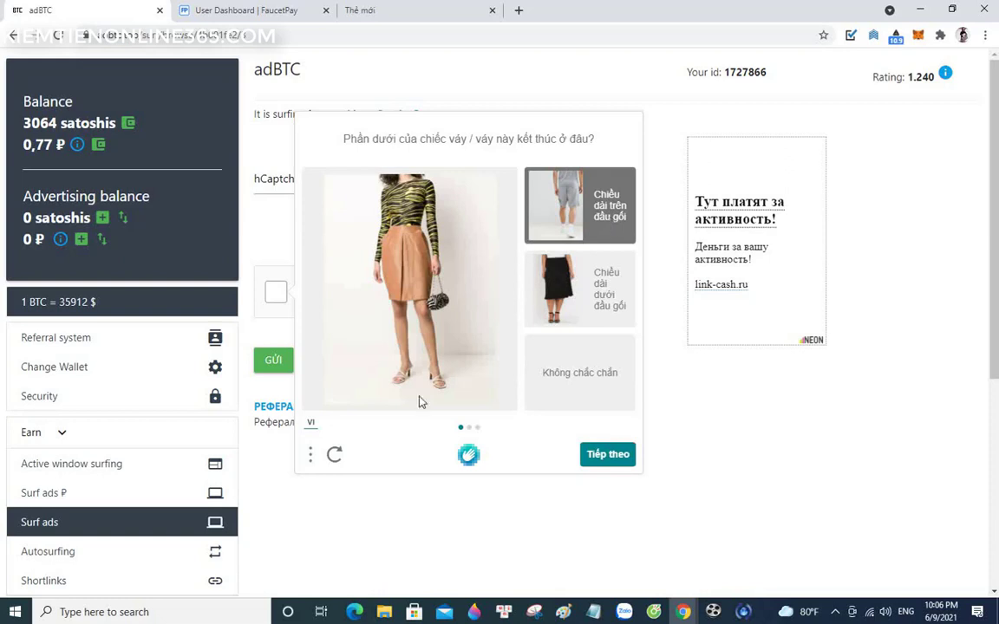
left_click(603, 457)
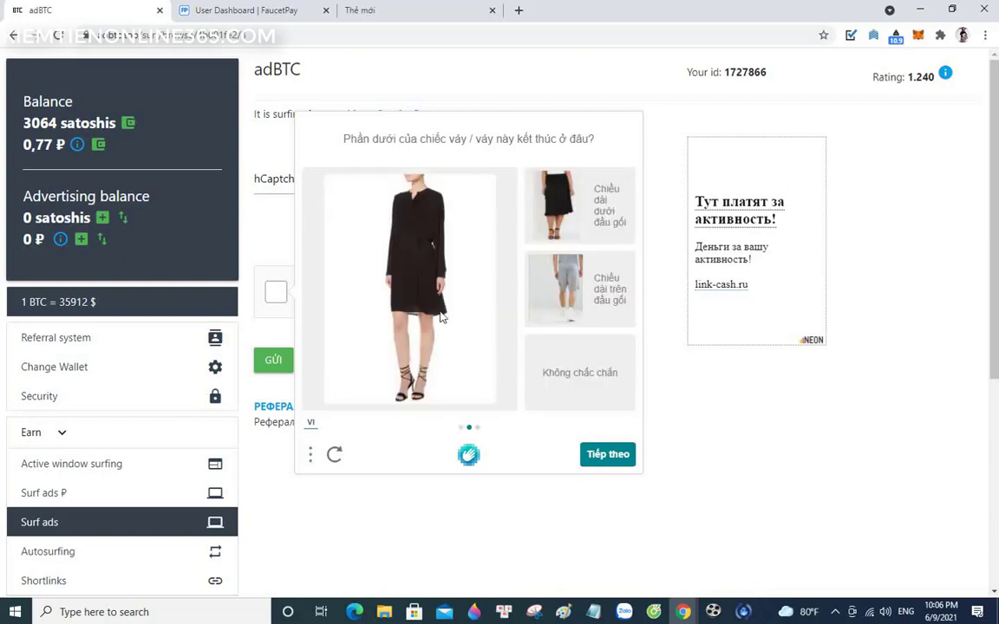
left_click(603, 303)
left_click(612, 456)
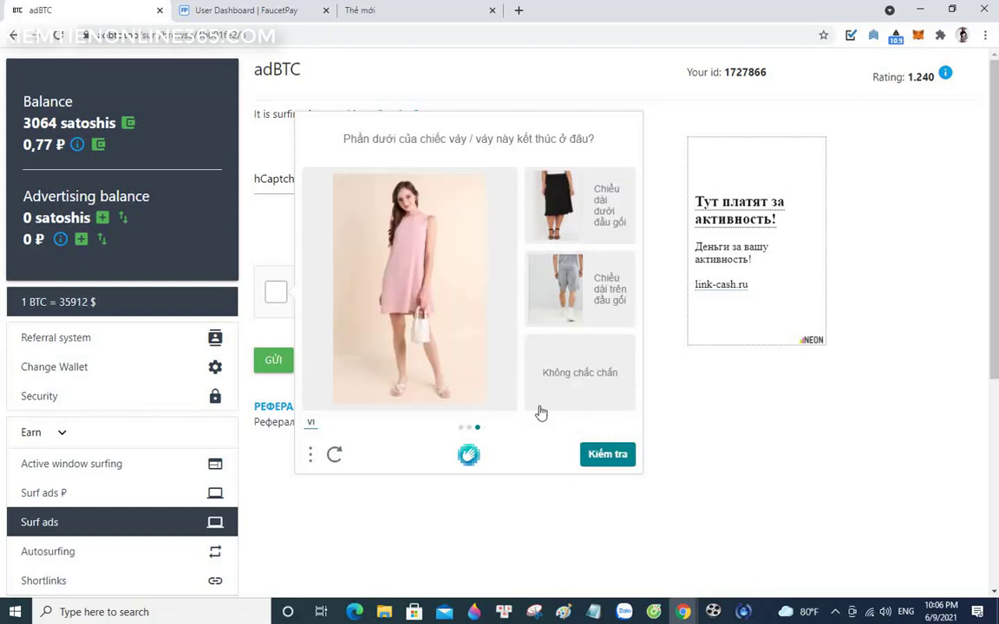
left_click(605, 311)
left_click(604, 455)
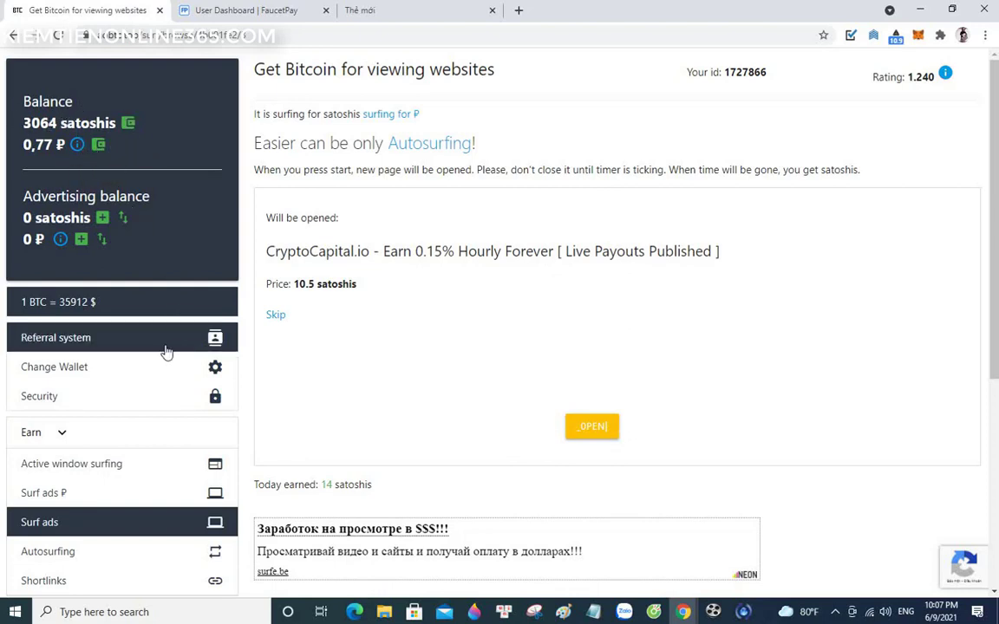
scroll(169, 417, "down", 2)
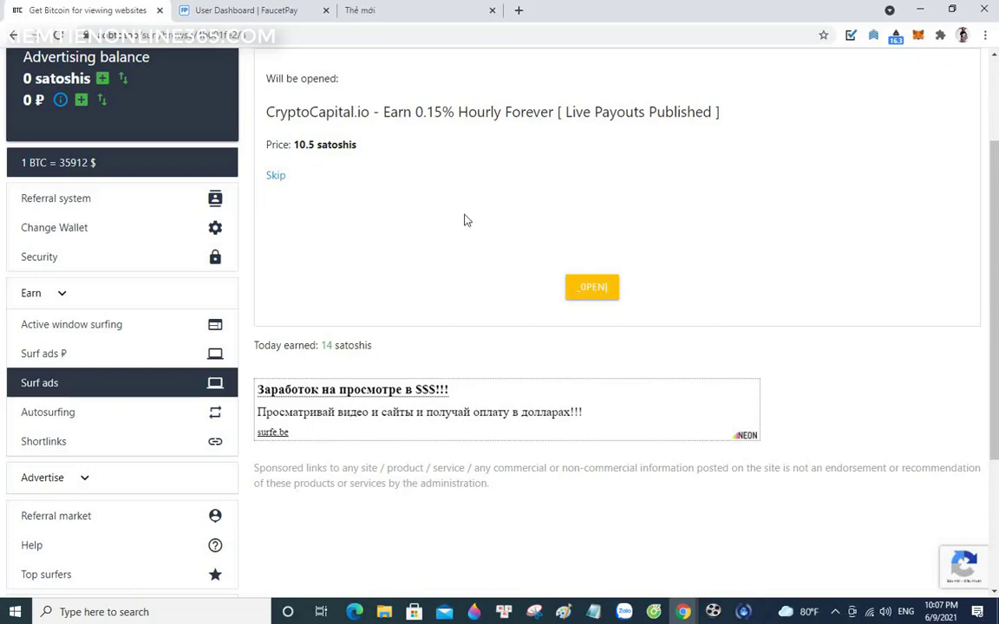
left_click(49, 414)
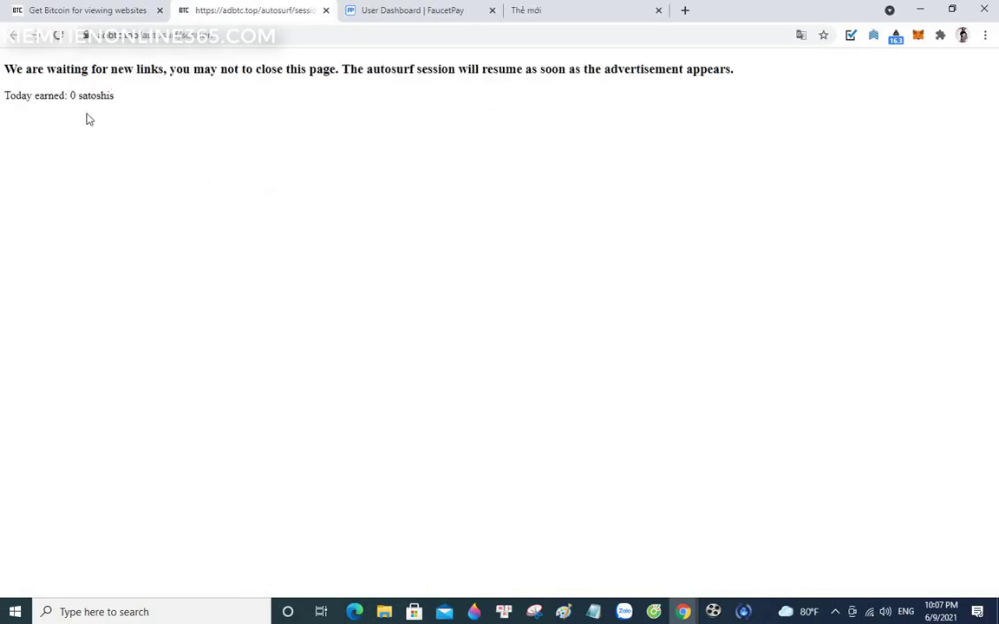
left_click(325, 10)
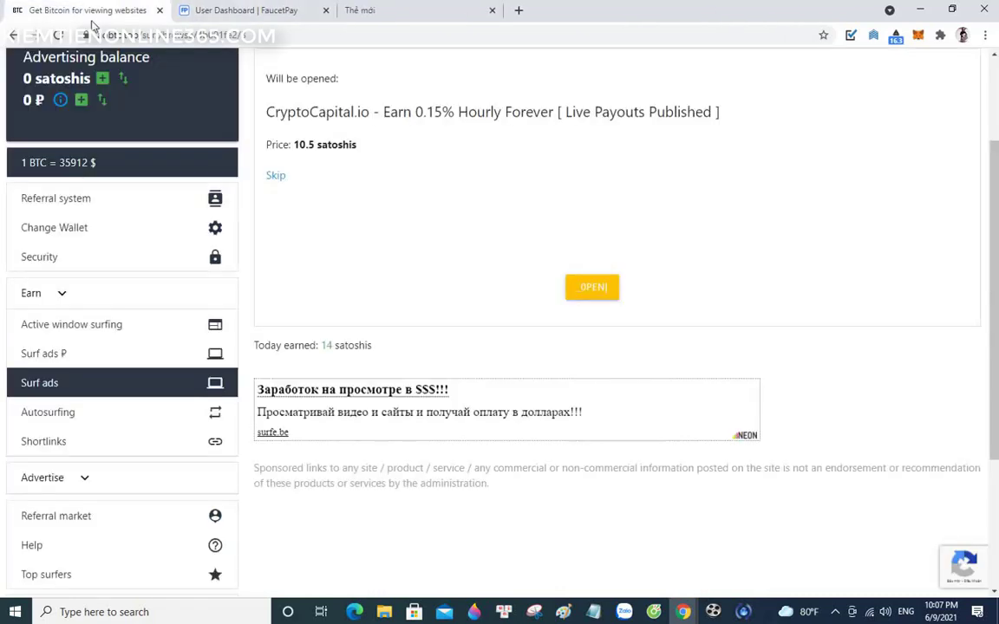
scroll(102, 424, "down", 1)
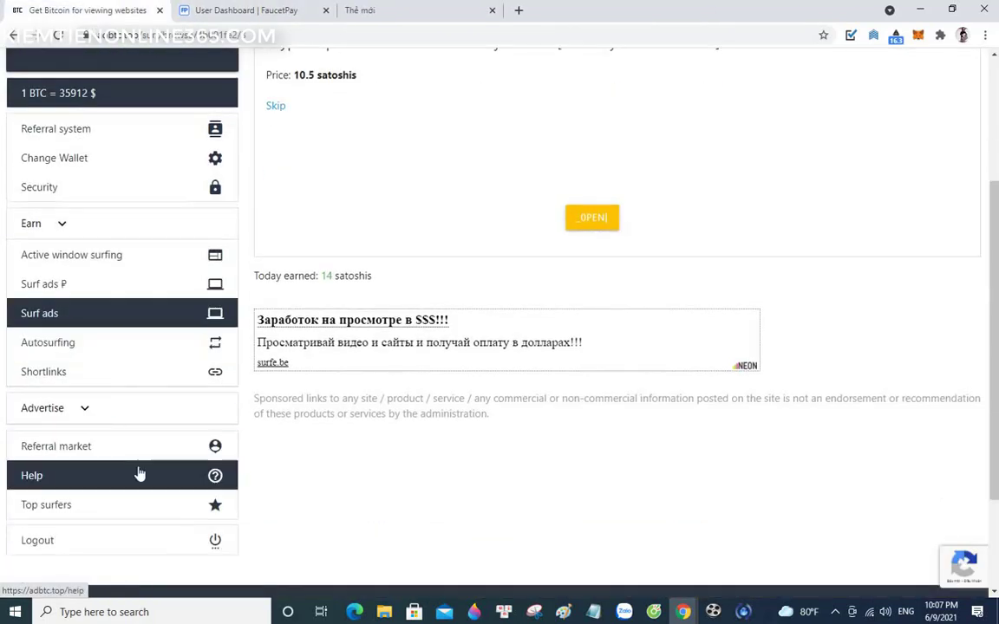
- Open the Shortlinks page and scroll through listings like exe.io (0.05 ₽) and adbull.me (0.04 ₽)
left_click(54, 373)
scroll(583, 341, "down", 3)
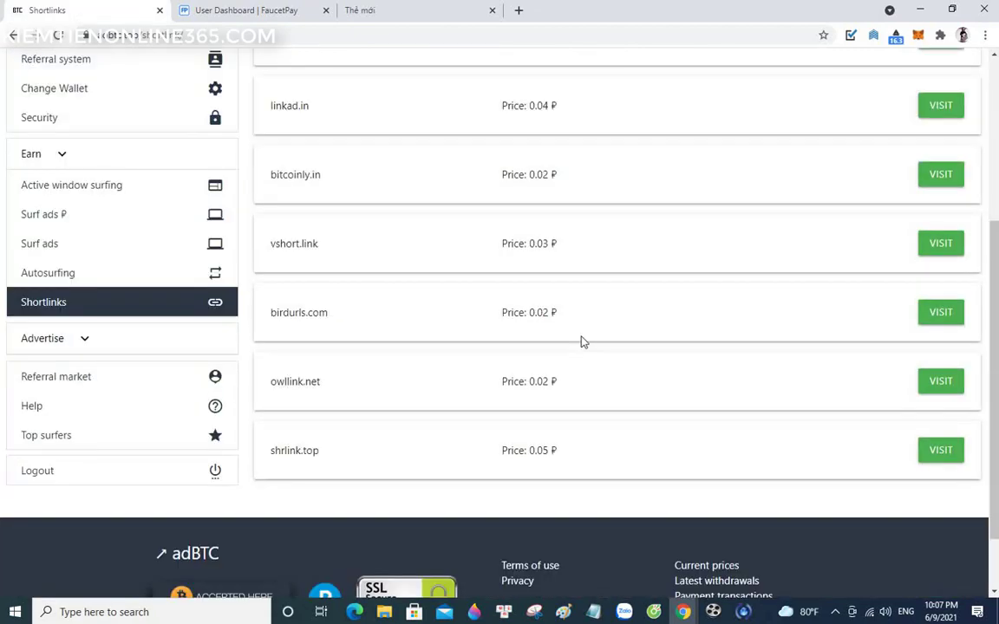
scroll(583, 342, "up", 3)
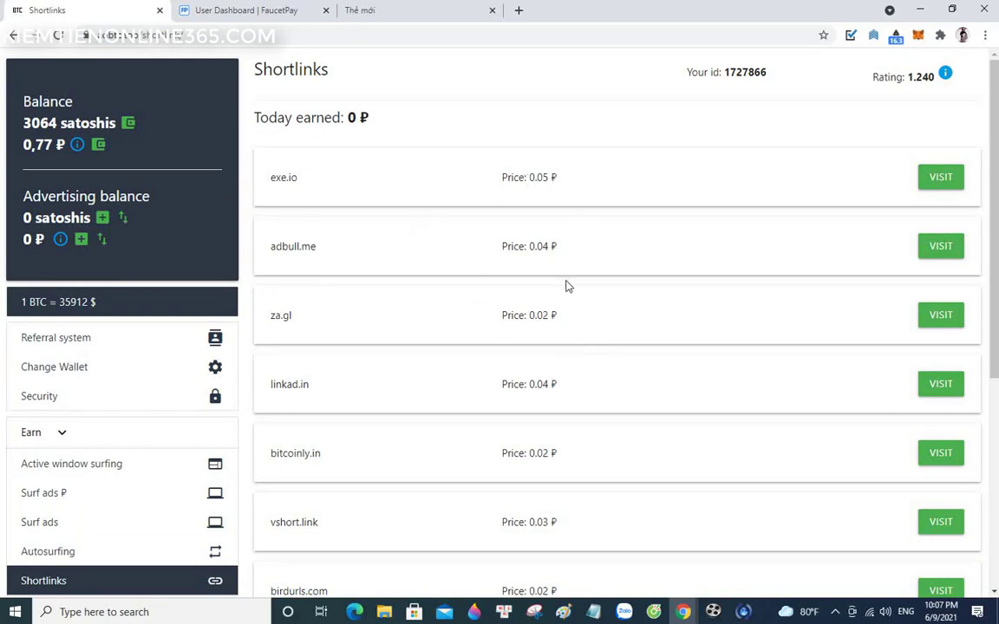
scroll(566, 288, "down", 3)
scroll(561, 295, "down", 2)
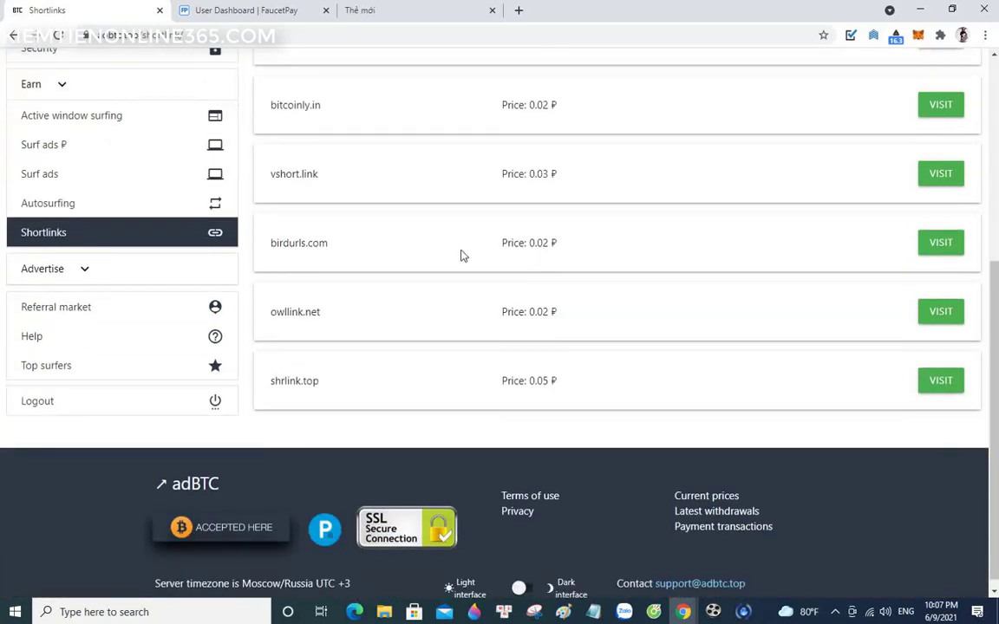
scroll(529, 366, "up", 5)
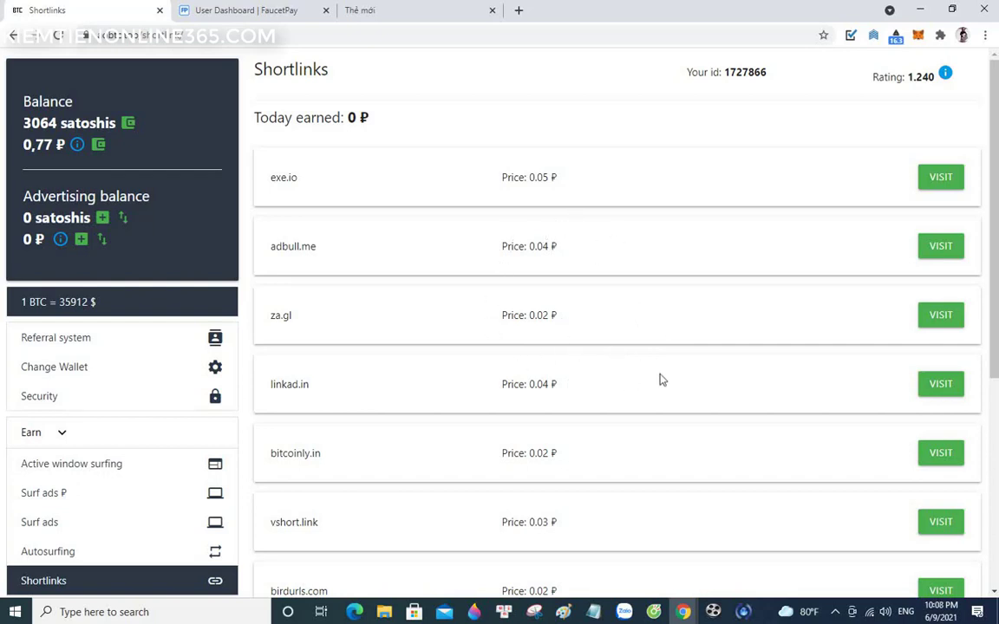
scroll(138, 492, "down", 1)
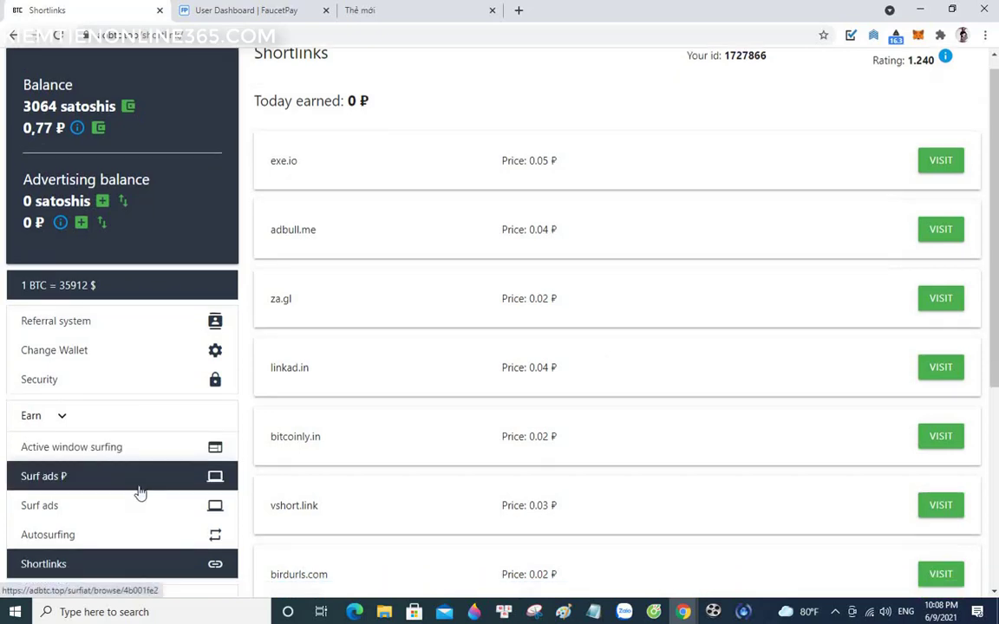
scroll(138, 490, "down", 1)
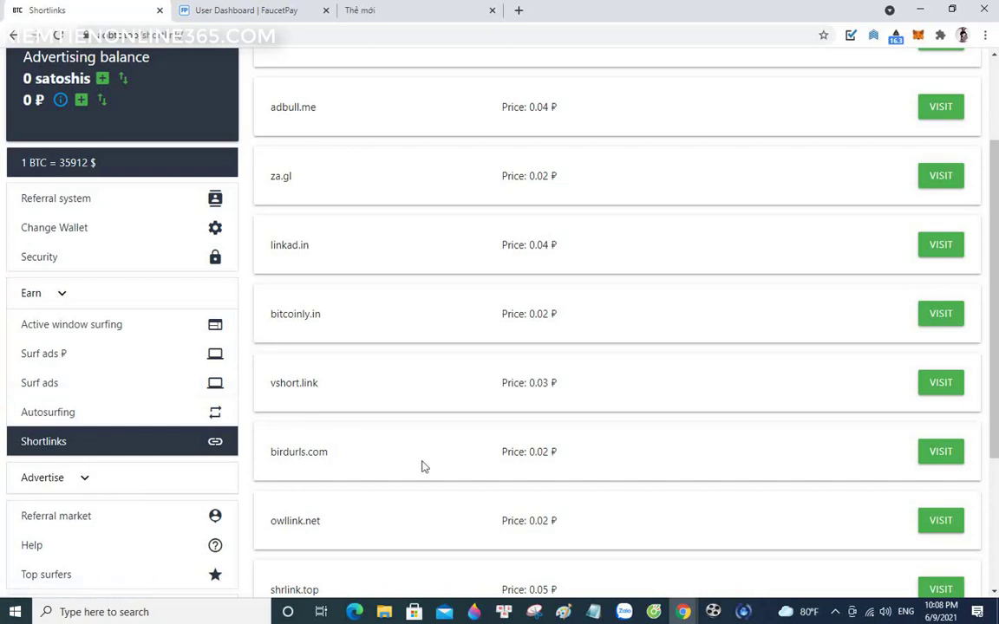
scroll(461, 455, "up", 3)
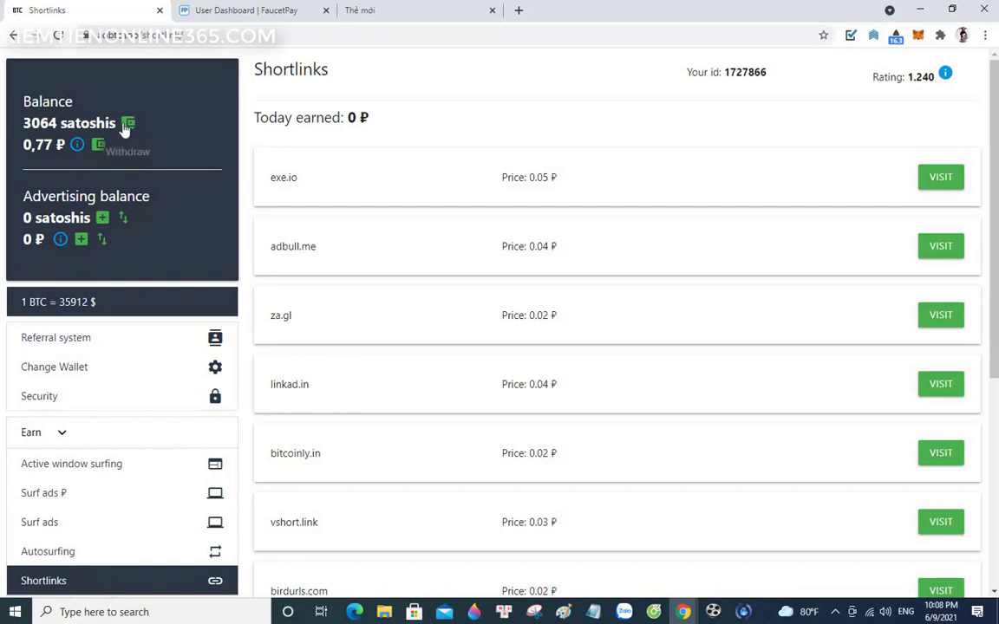
left_click(130, 127)
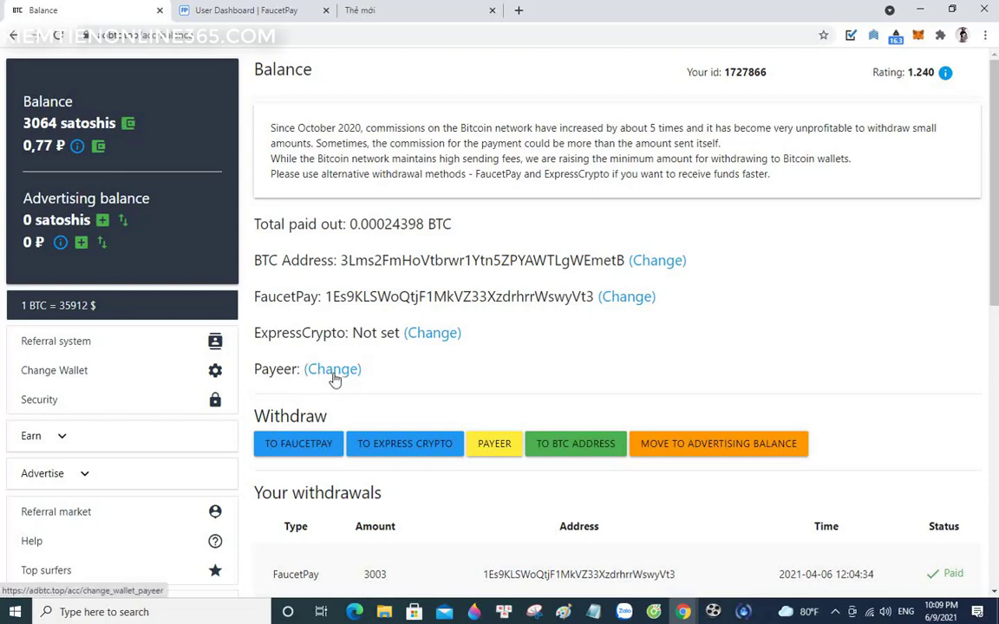
scroll(537, 365, "down", 3)
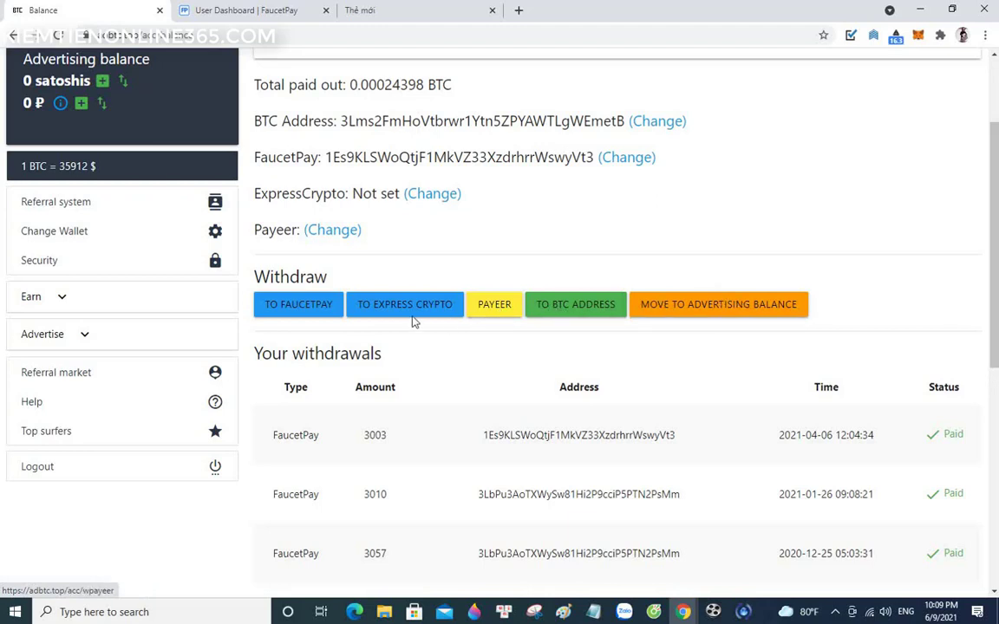
left_click(571, 322)
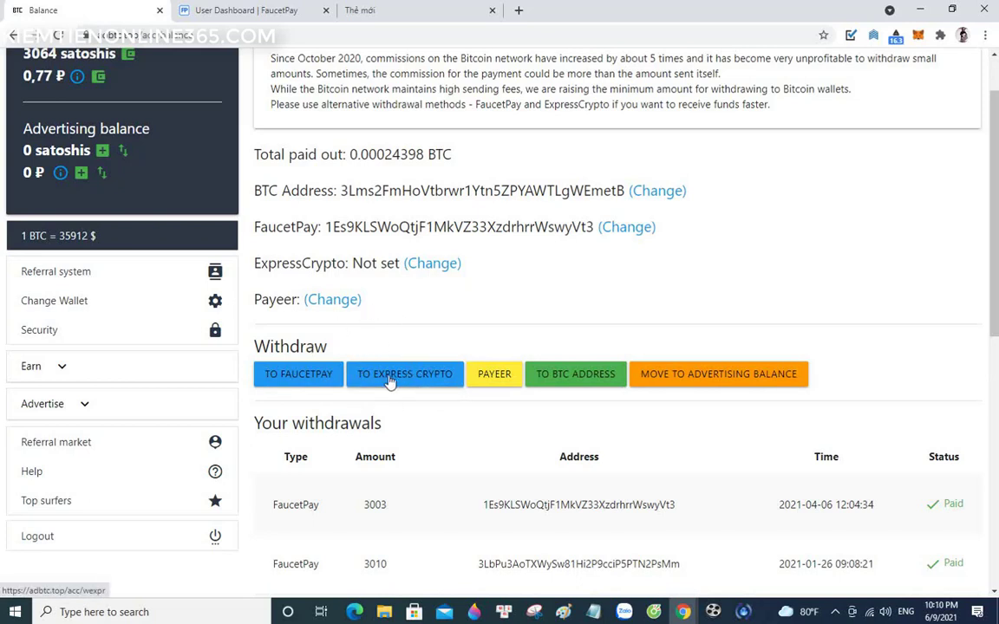
scroll(400, 365, "down", 1)
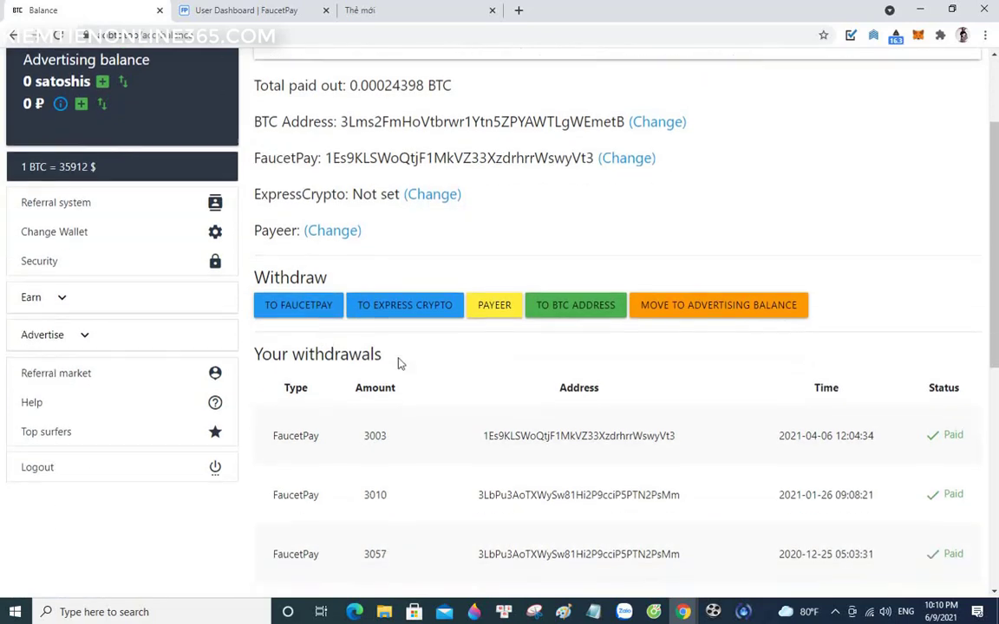
scroll(307, 439, "down", 1)
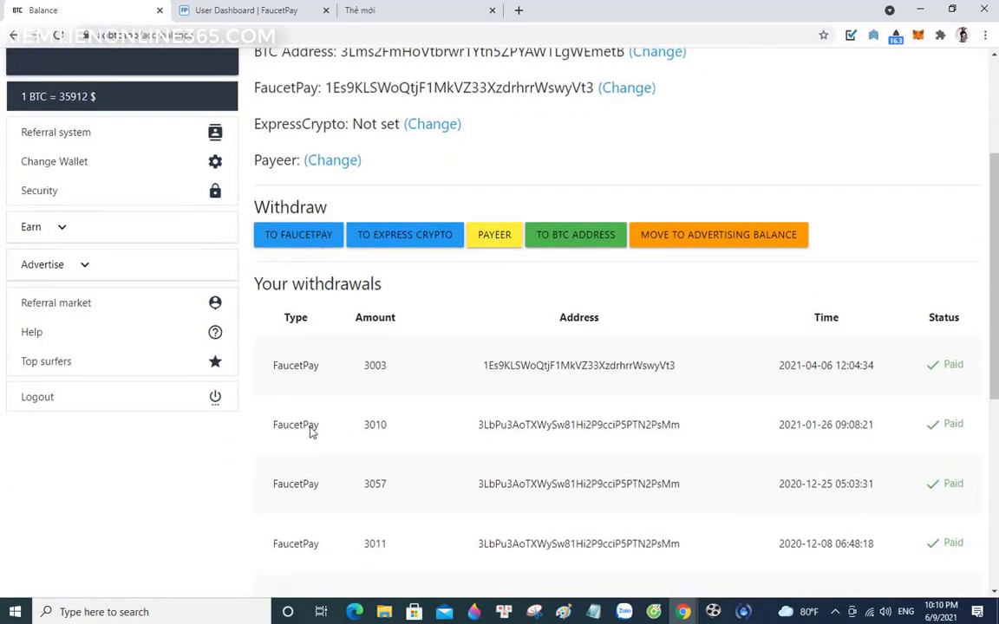
scroll(310, 355, "down", 1)
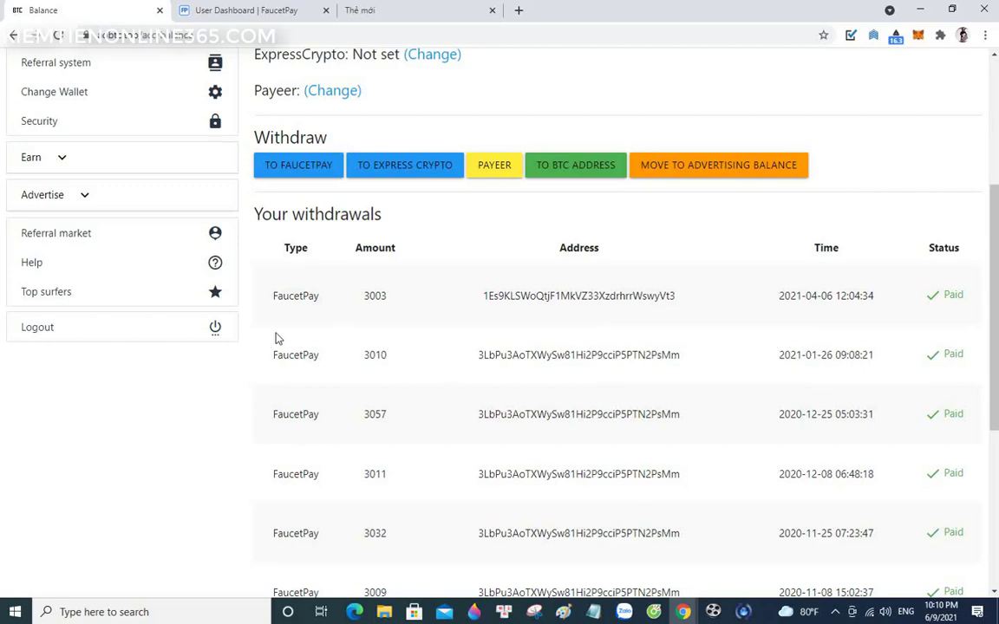
scroll(561, 319, "up", 3)
scroll(559, 318, "down", 1)
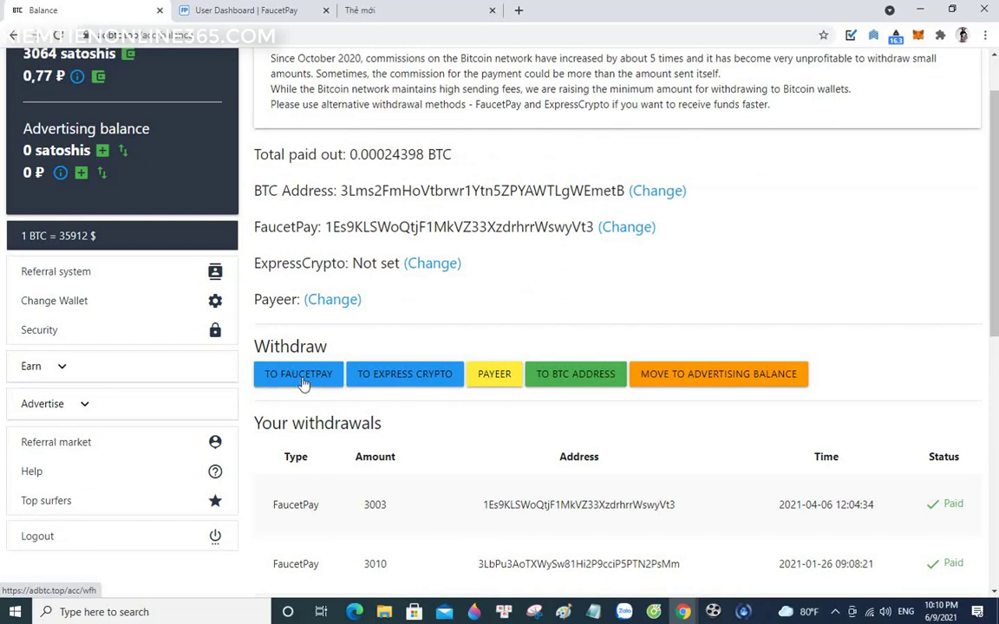
- Withdraw the 3064 satoshis to FaucetPay with the account password, declining Chrome's password save
left_click(300, 382)
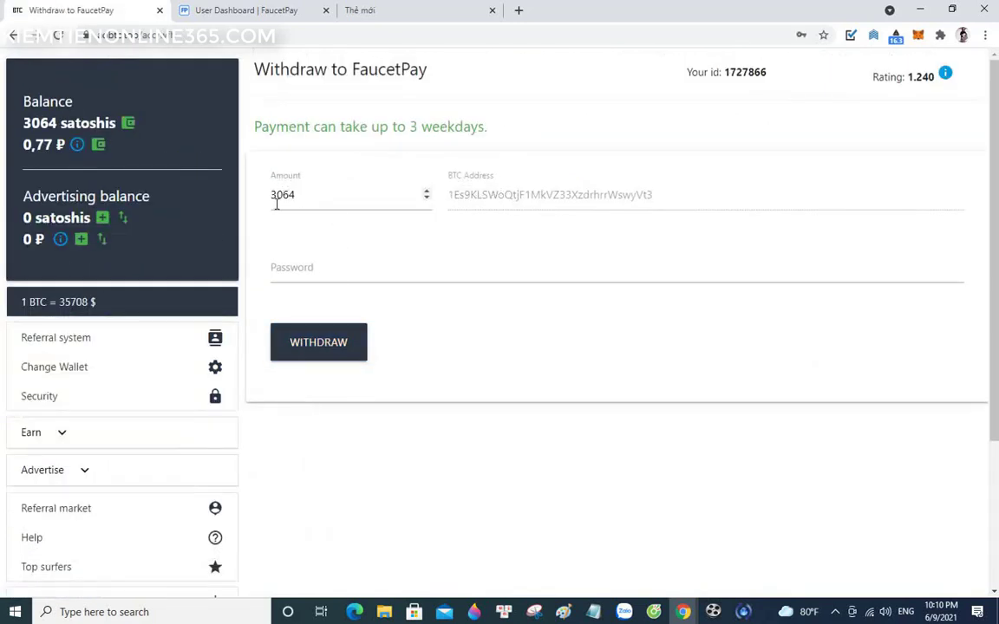
left_click(302, 274)
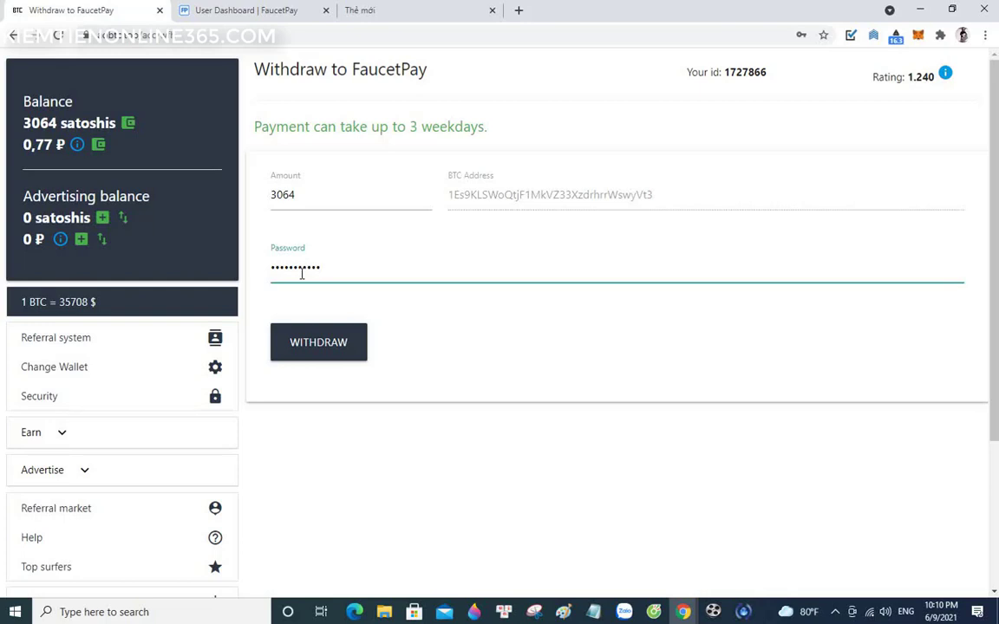
left_click(330, 347)
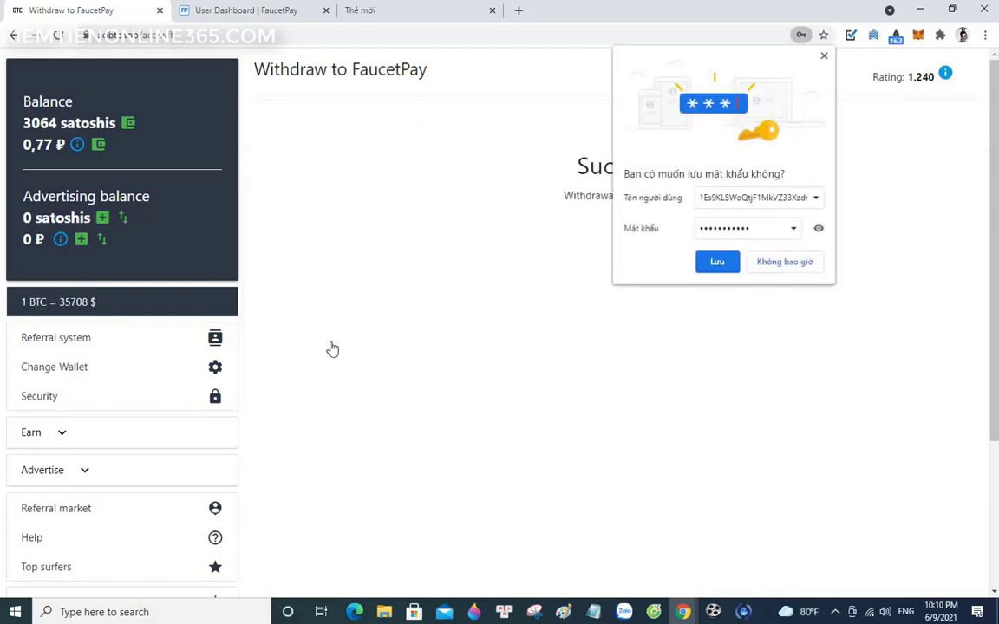
left_click(779, 269)
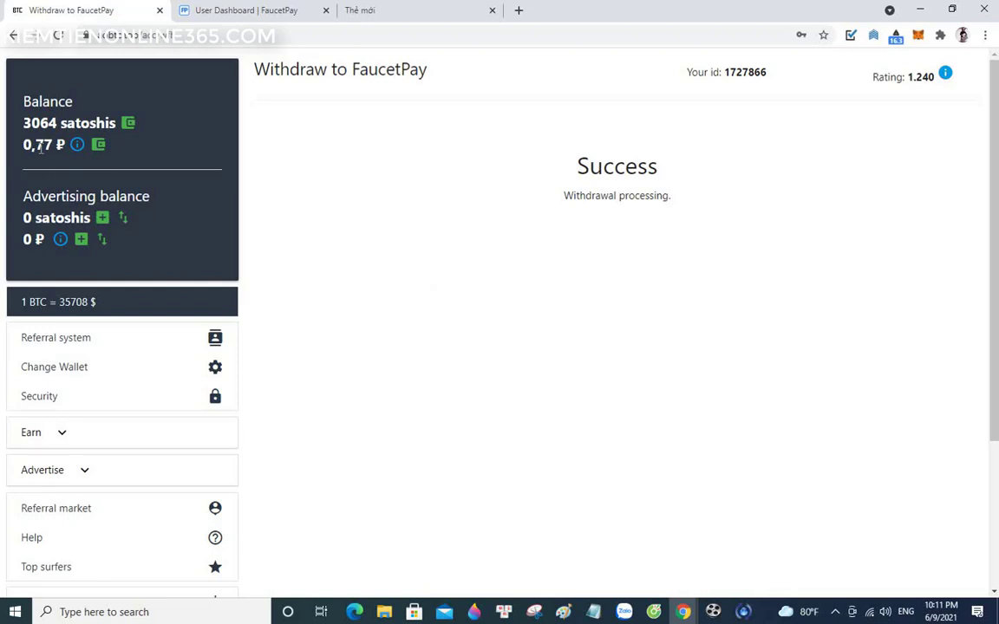
- Request an emailed code for changing the Payeer address from the ruble withdrawal page, then open a new tab
left_click(99, 148)
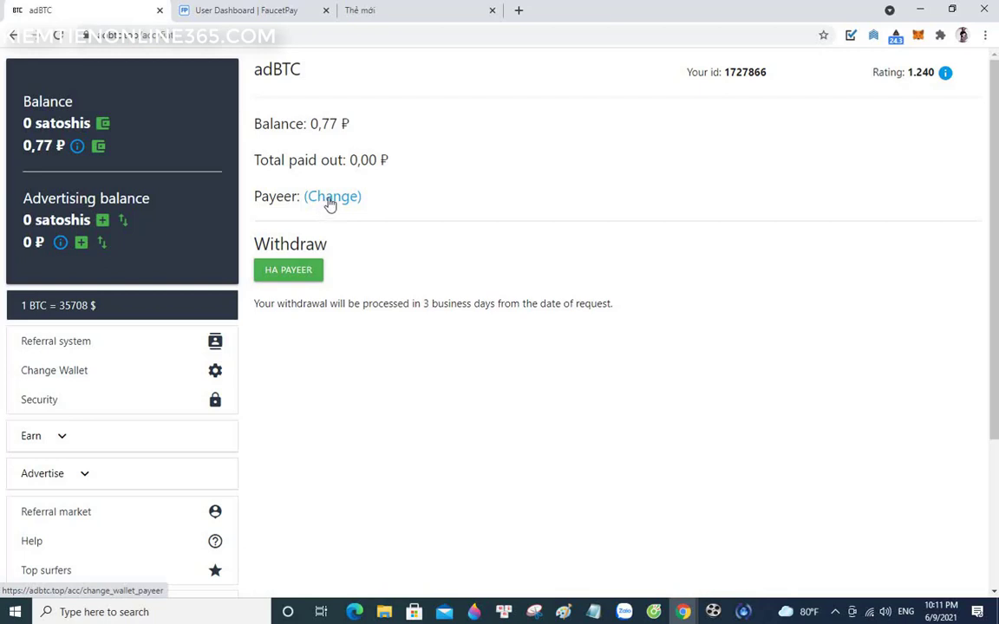
left_click(329, 203)
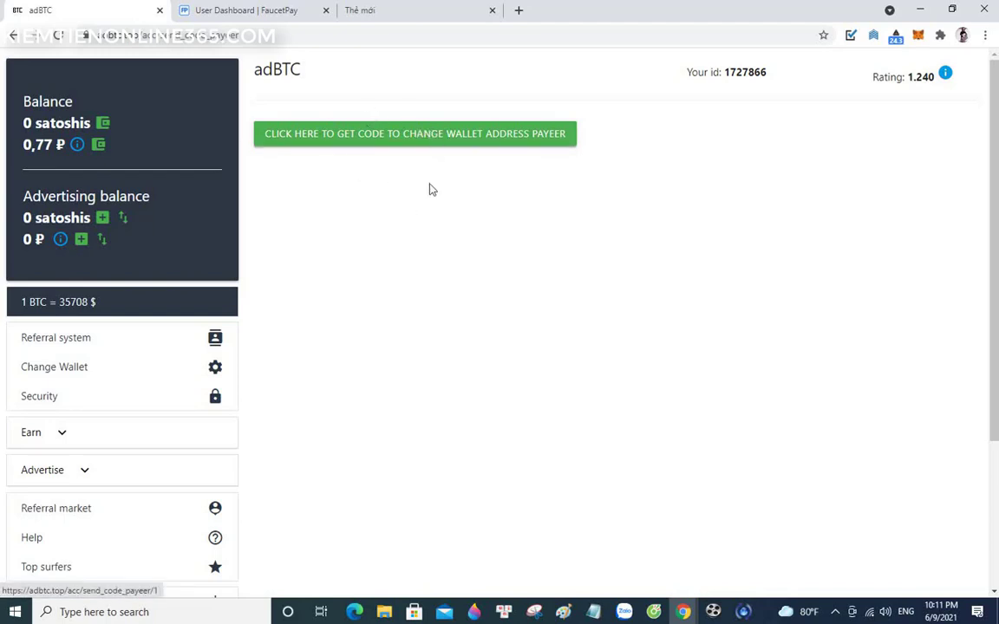
left_click(422, 139)
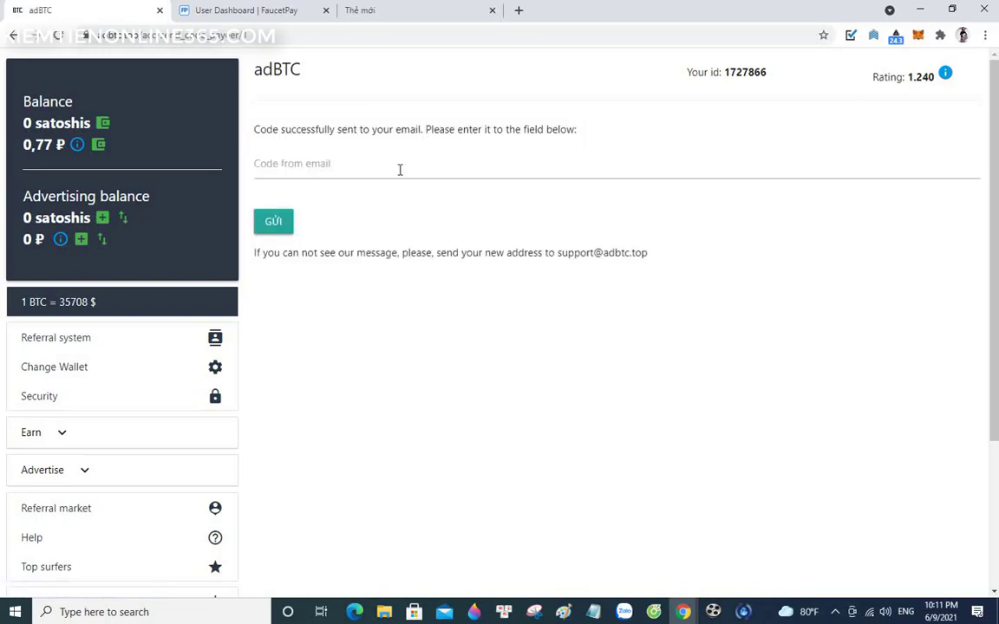
left_click(309, 164)
left_click(441, 15)
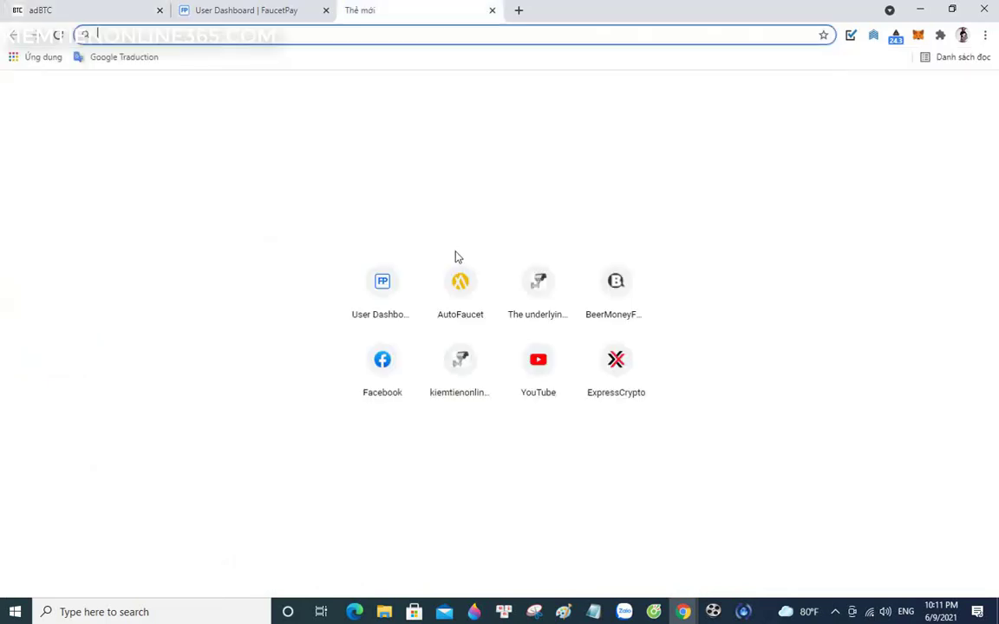
- Open the 'change Payeer address code' email in Gmail and copy the verification code
type("get-bitcoin.net")
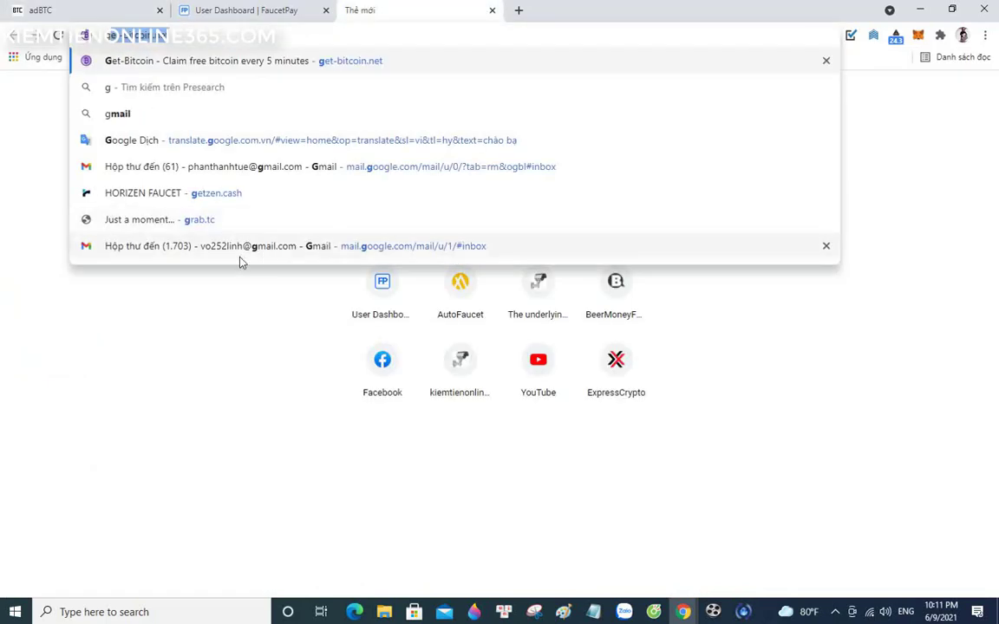
left_click(243, 249)
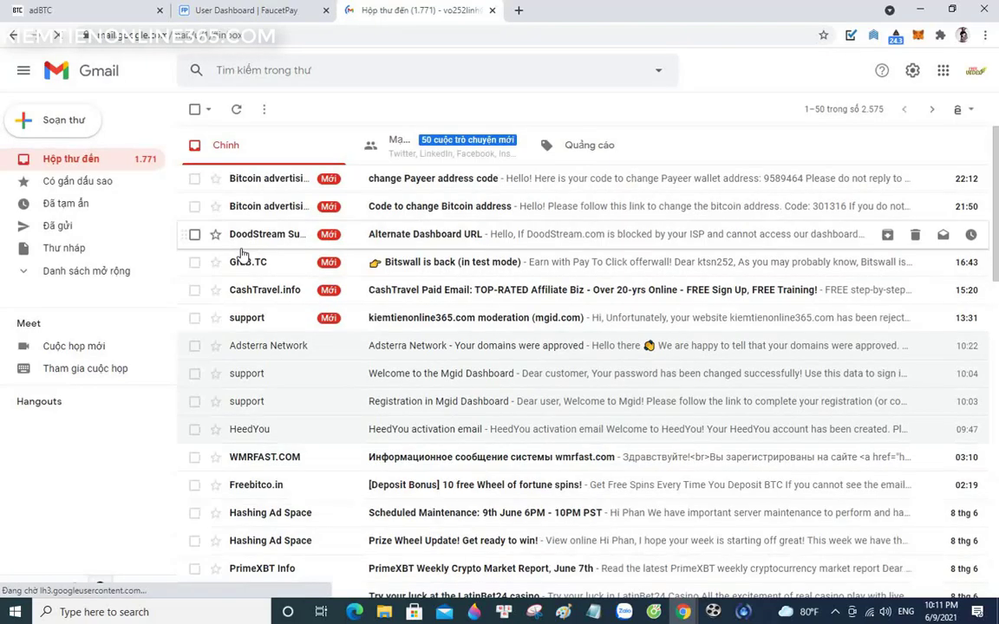
left_click(427, 188)
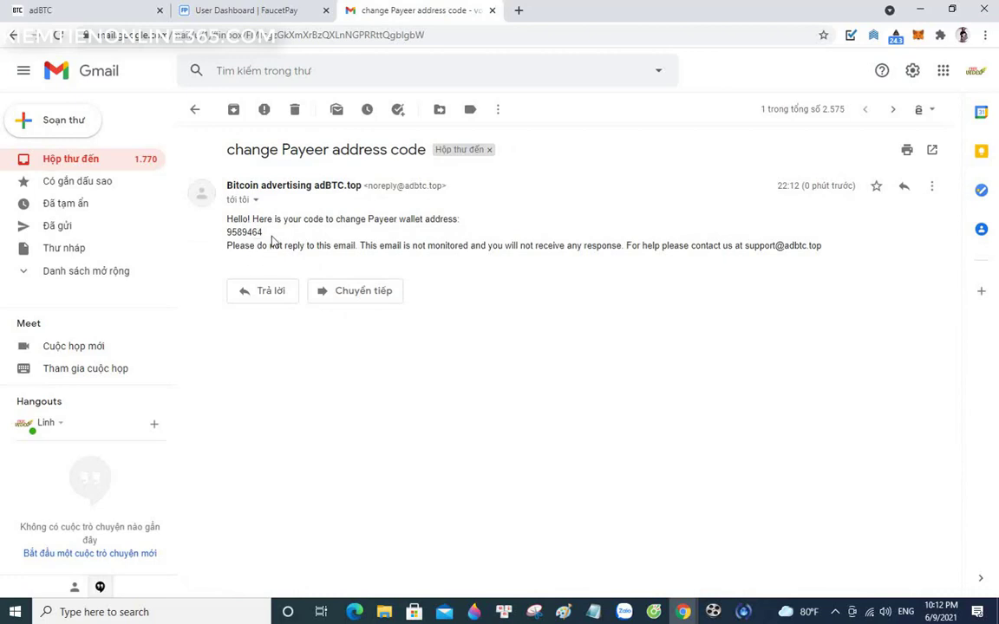
left_click_drag(268, 237, 227, 232)
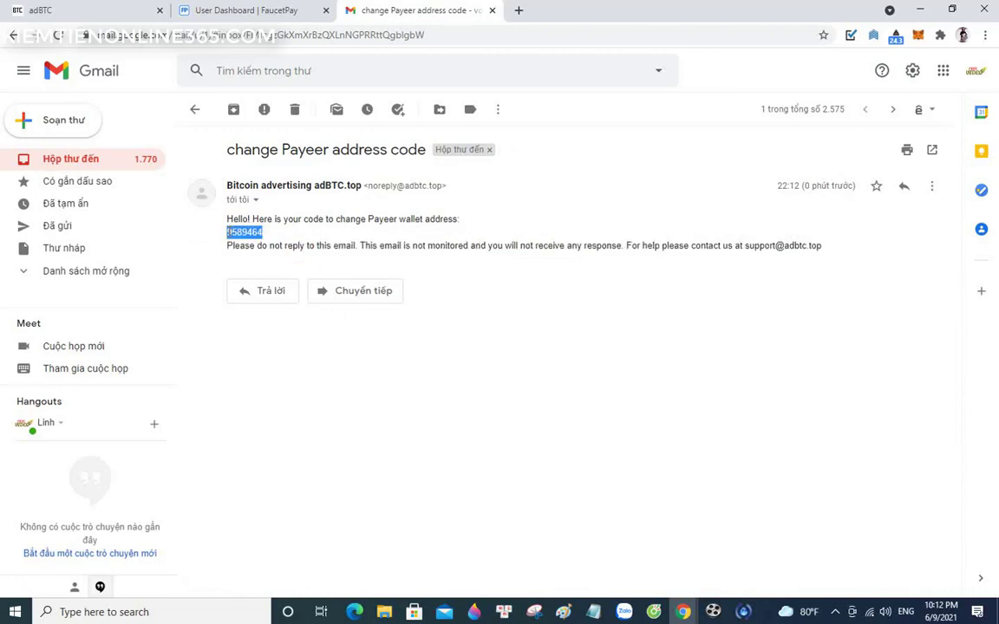
right_click(217, 209)
left_click(232, 221)
- Paste the emailed verification code into adBTC and submit it
left_click(123, 14)
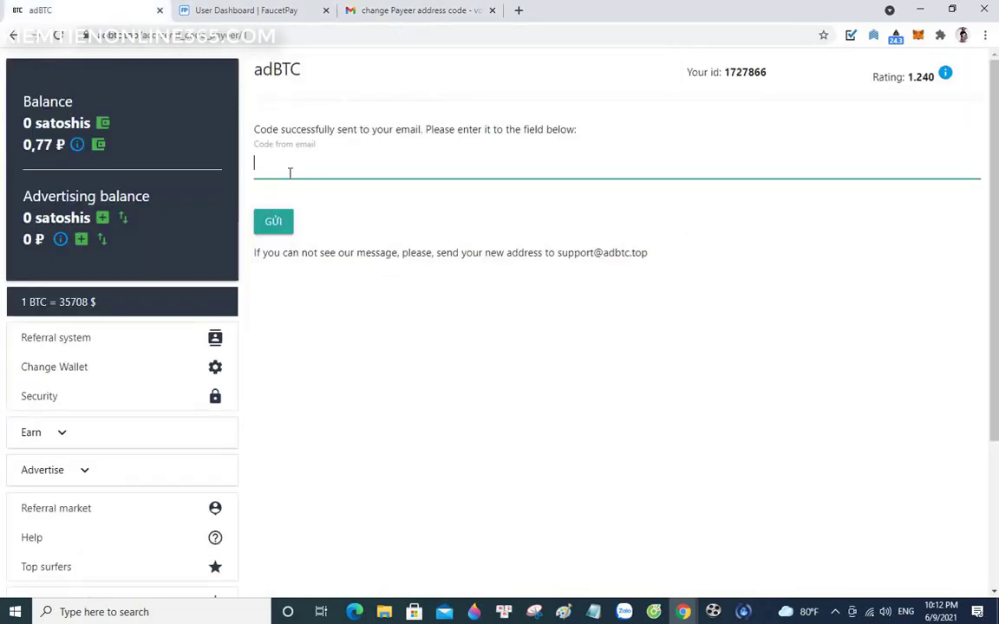
key("ctrl+v")
left_click(275, 224)
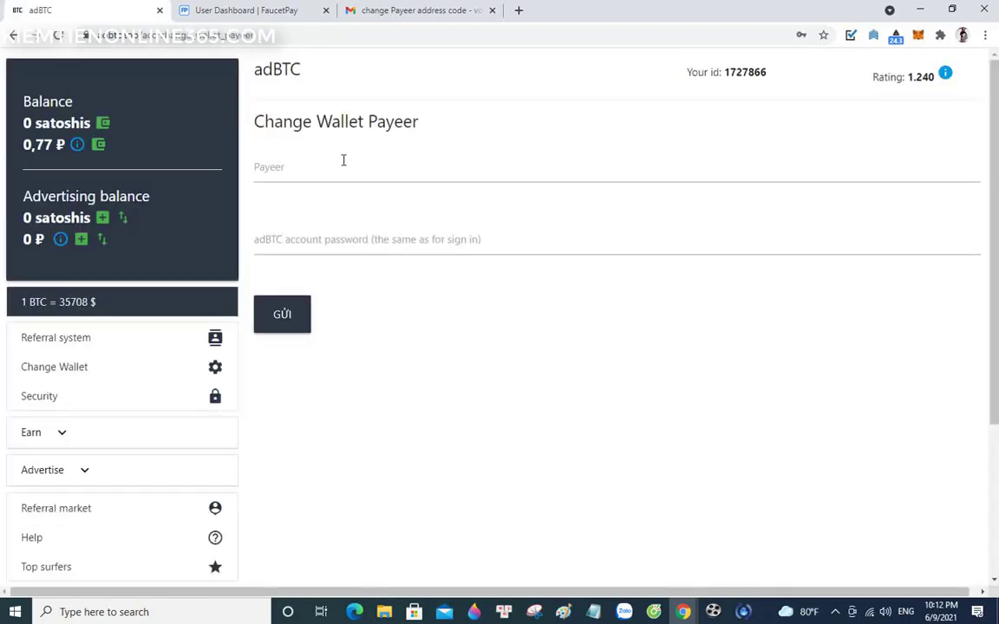
- Save the new Payeer wallet ID with the account password, then check it on the ruble withdrawal page
left_click(294, 175)
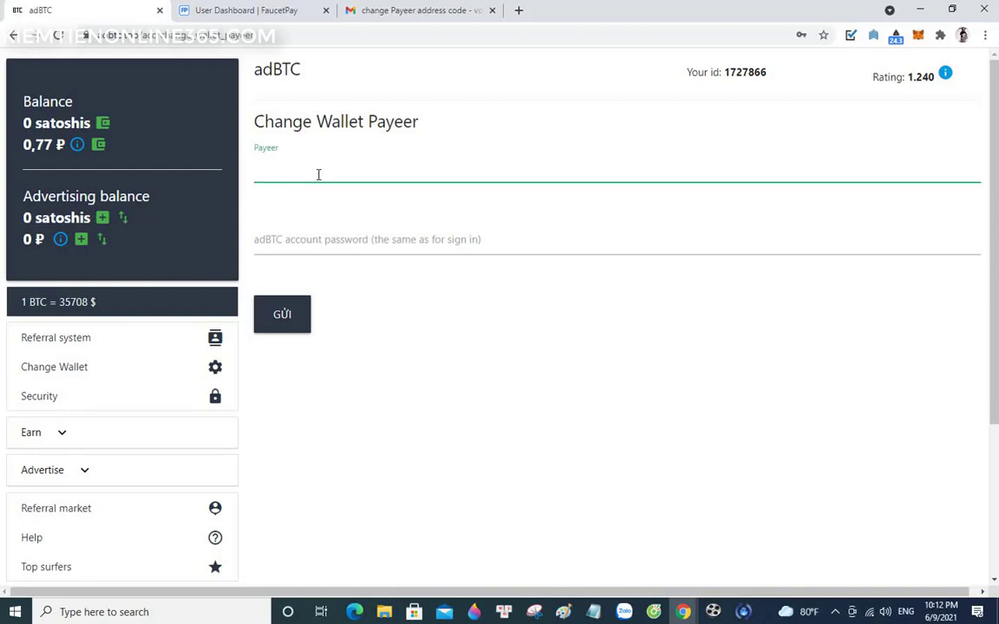
key("ctrl+t")
left_click(105, 16)
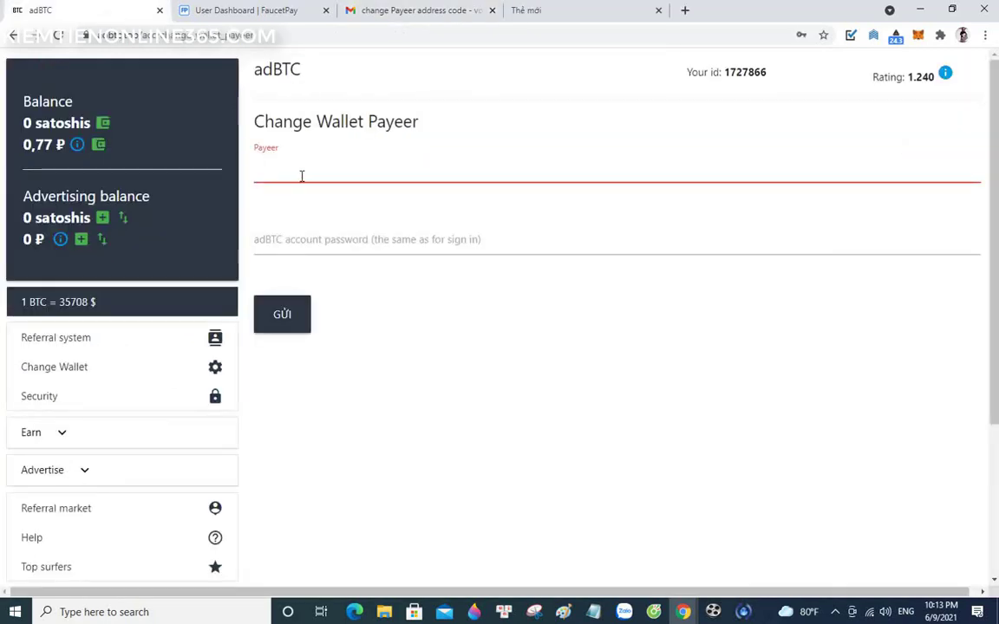
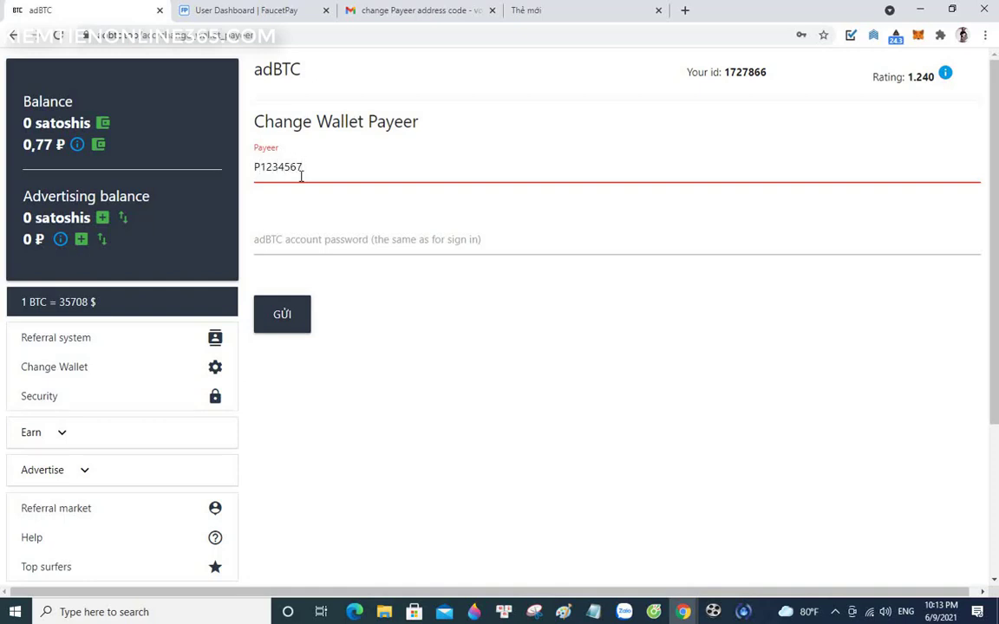
left_click(290, 242)
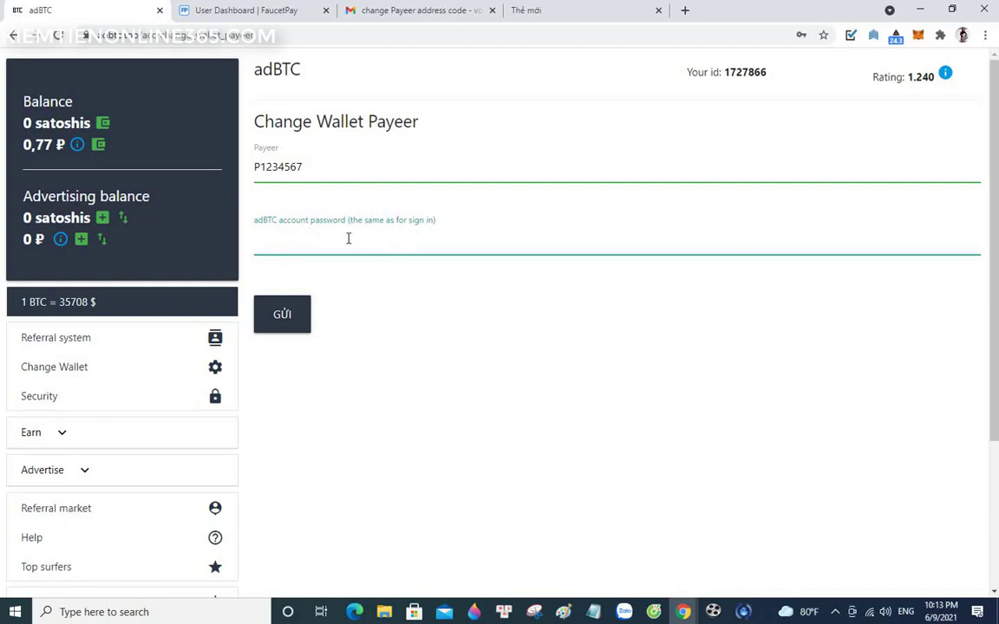
type("••")
key("BackSpace")
key("BackSpace")
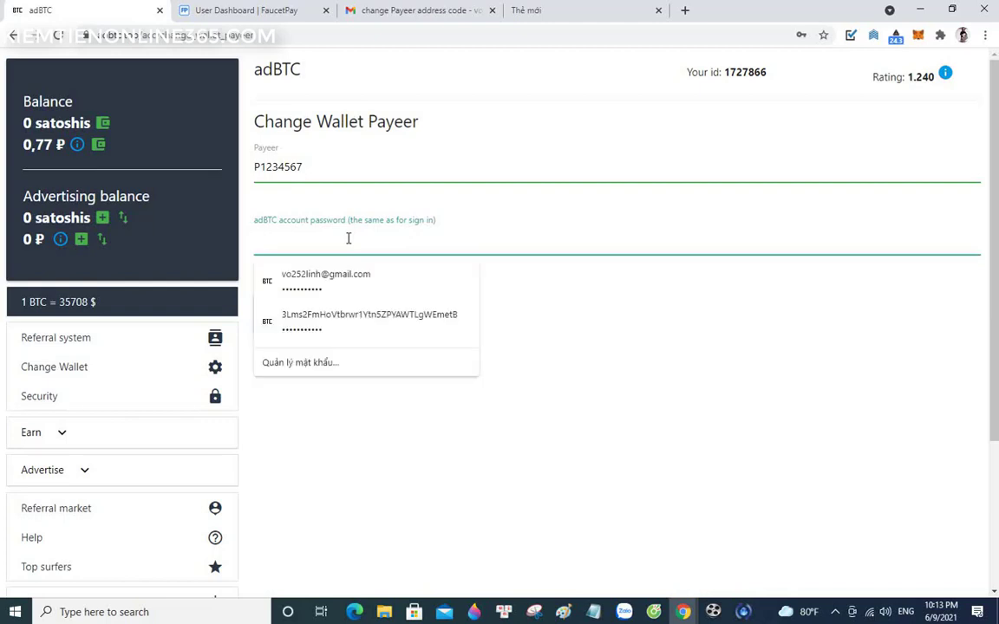
type("•••")
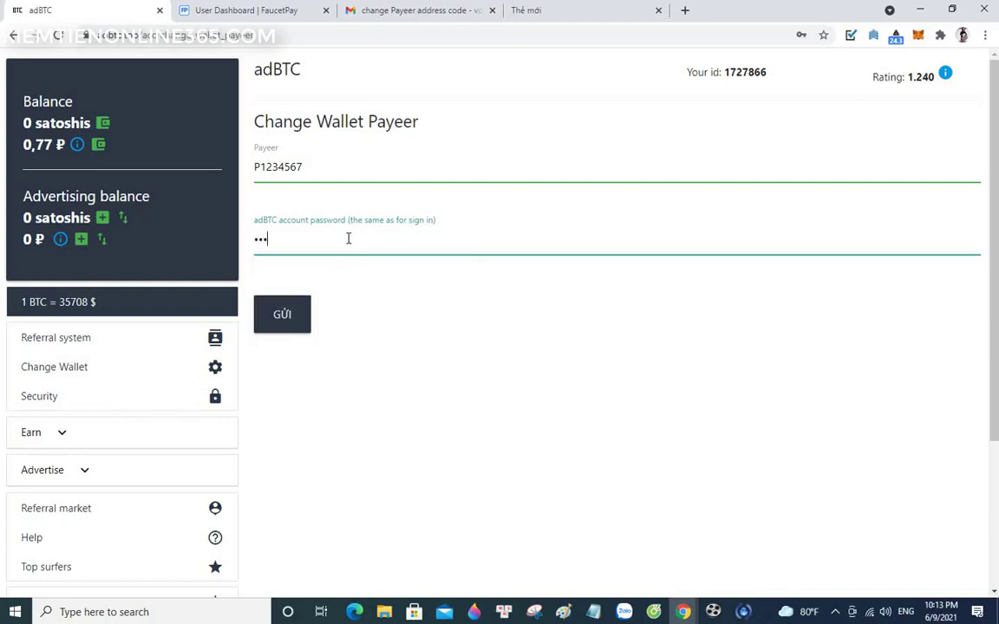
type("••••")
left_click(278, 320)
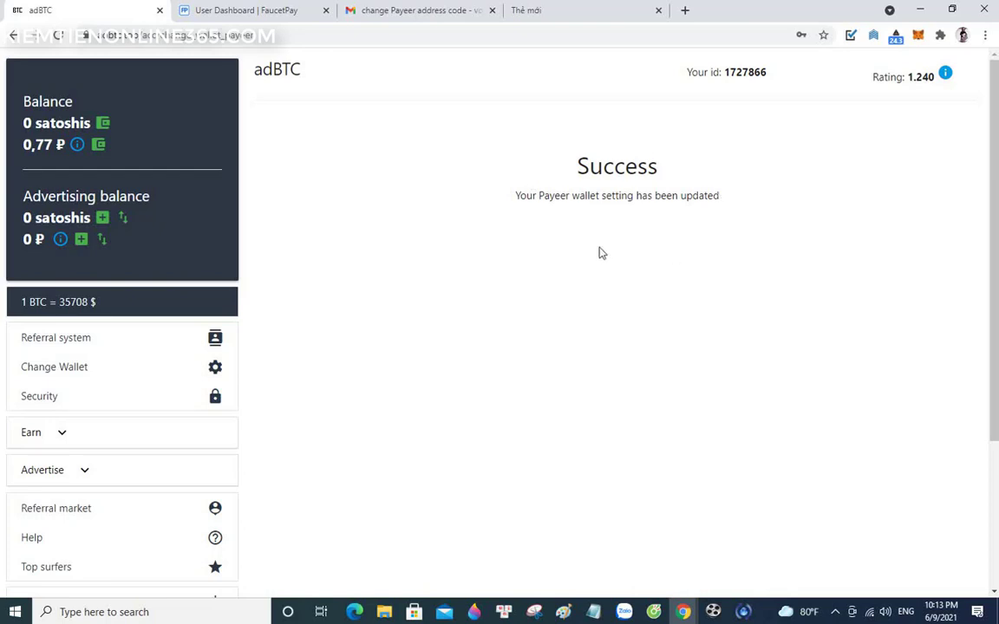
left_click(99, 146)
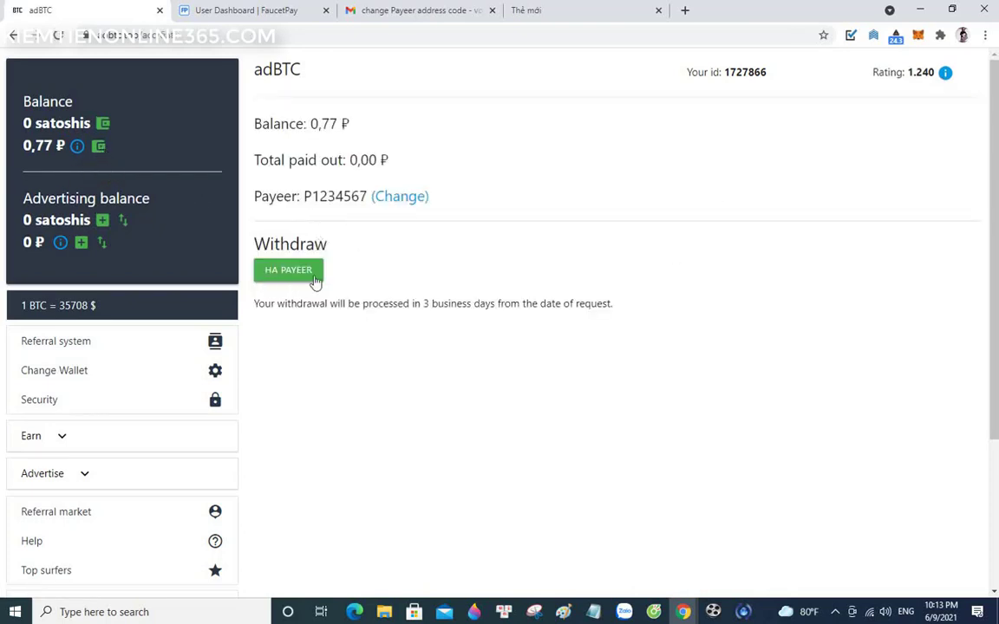